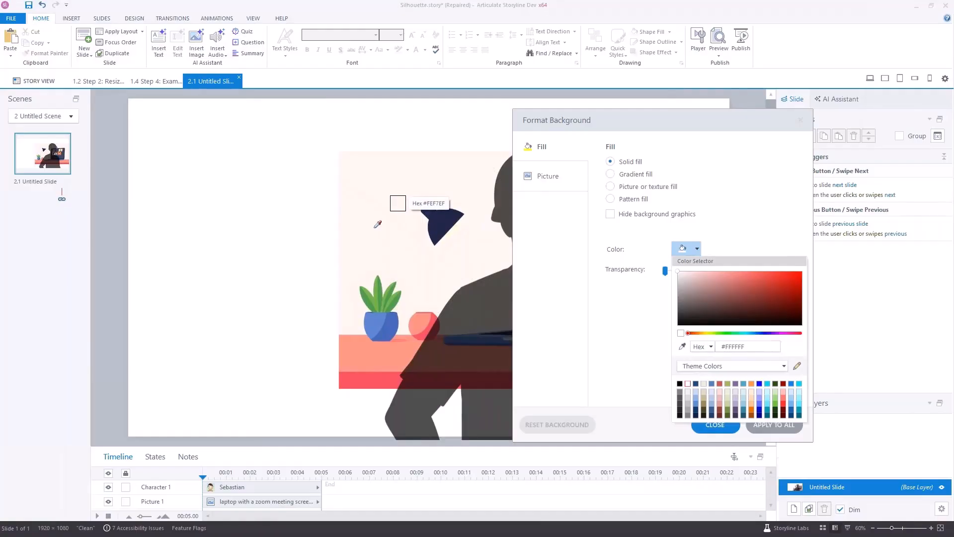
Fill the slide background with the picture's cream wall color #FEF7EF and hide the Character 1 silhouette
click(376, 227)
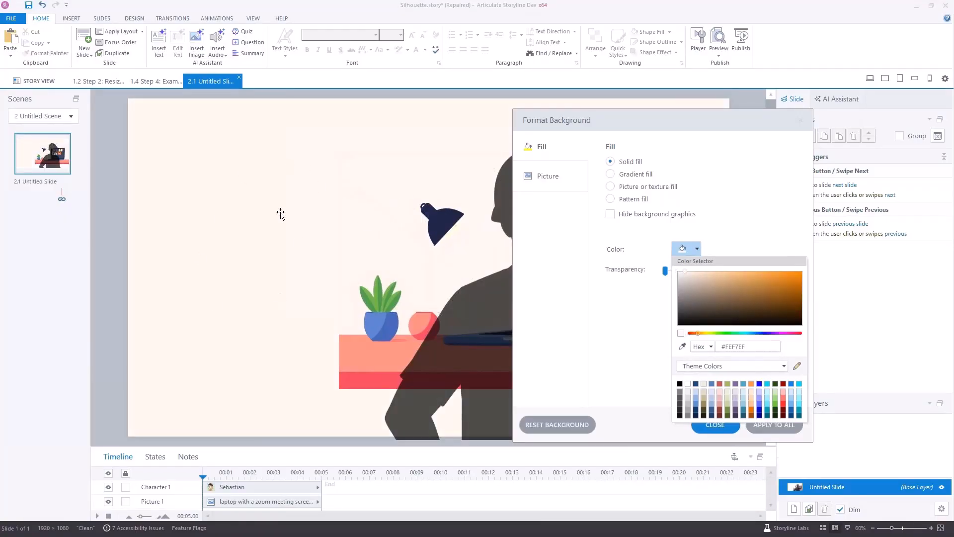
drag(639, 122, 734, 151)
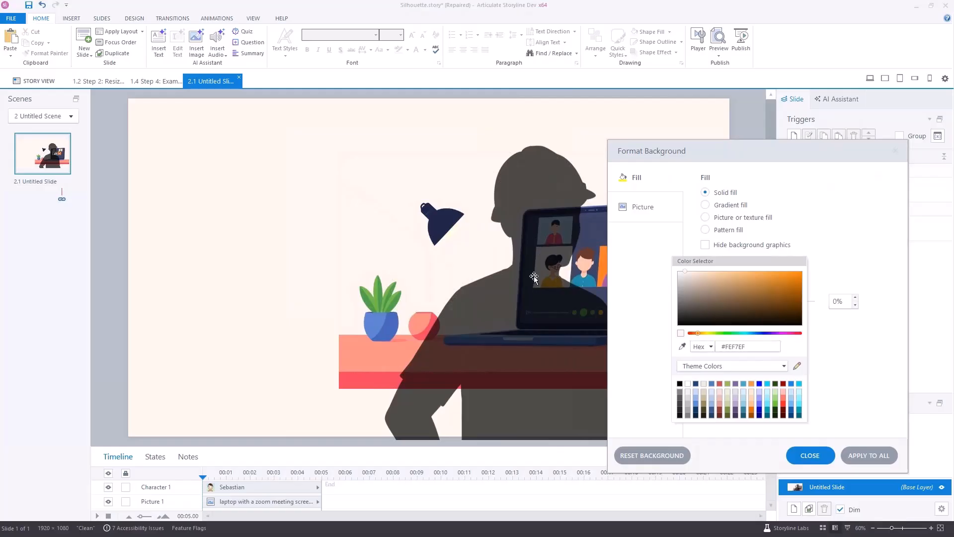
click(107, 490)
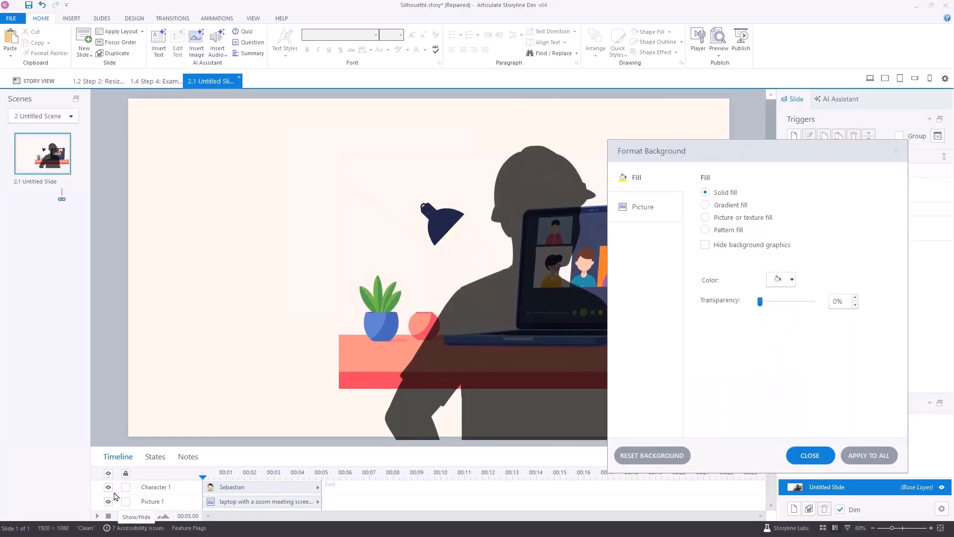
click(108, 488)
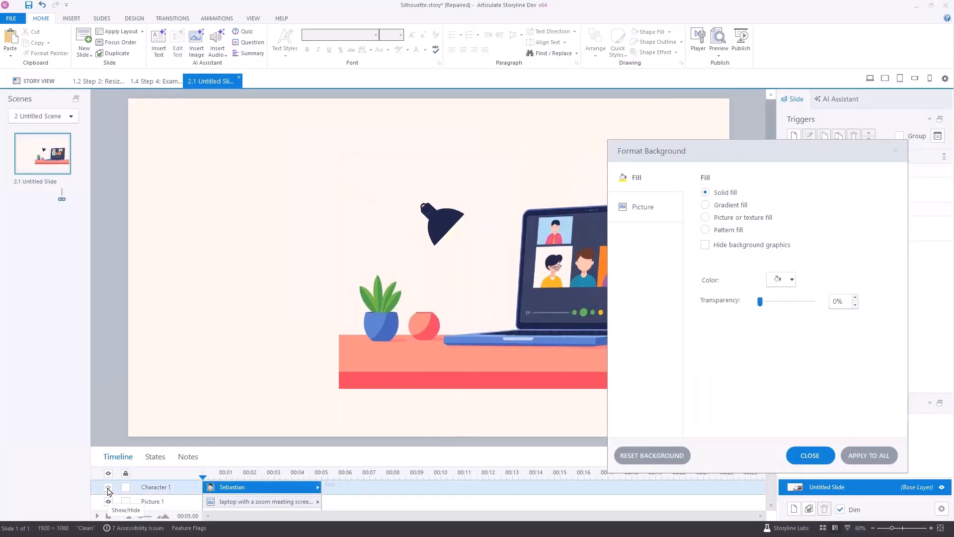
click(896, 151)
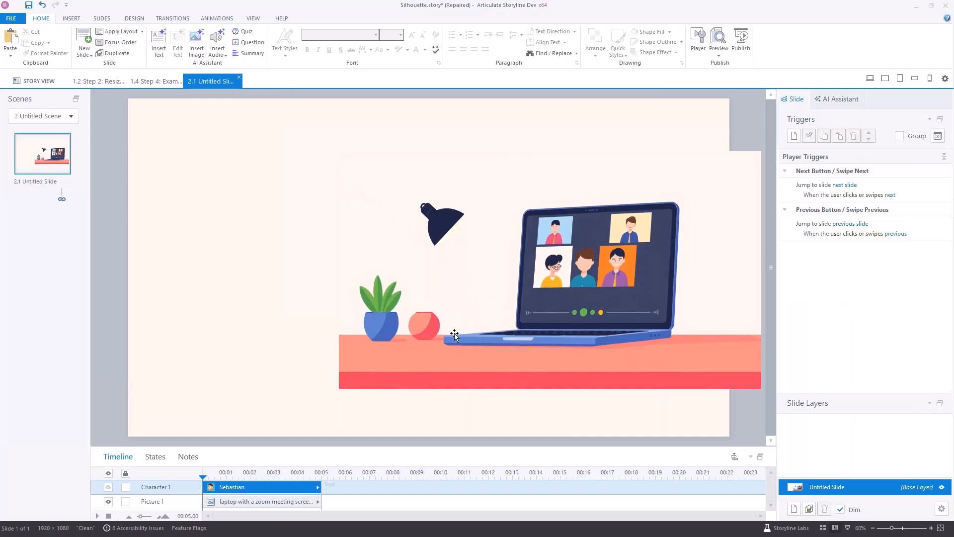
Draw a rectangle over the dark lamp above the plant, large enough to cover it completely
click(76, 20)
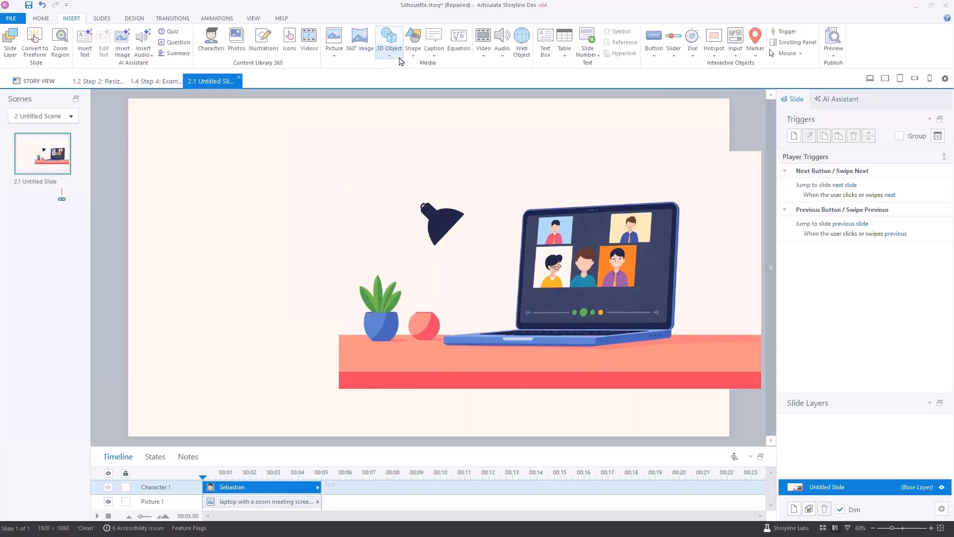
click(415, 54)
click(409, 96)
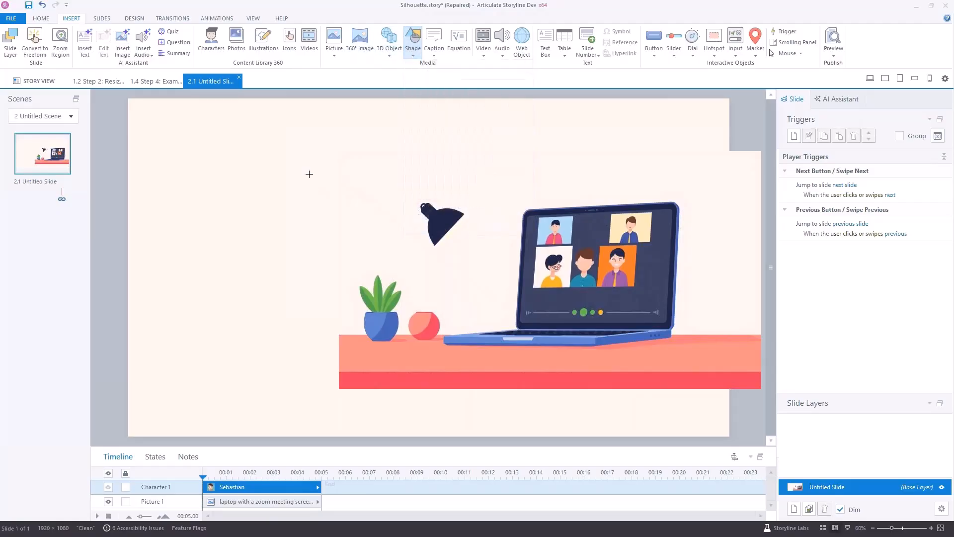
mouse_move(324, 128)
mouse_down()
mouse_move(324, 255)
mouse_move(345, 330)
mouse_move(443, 315)
mouse_move(503, 271)
mouse_up()
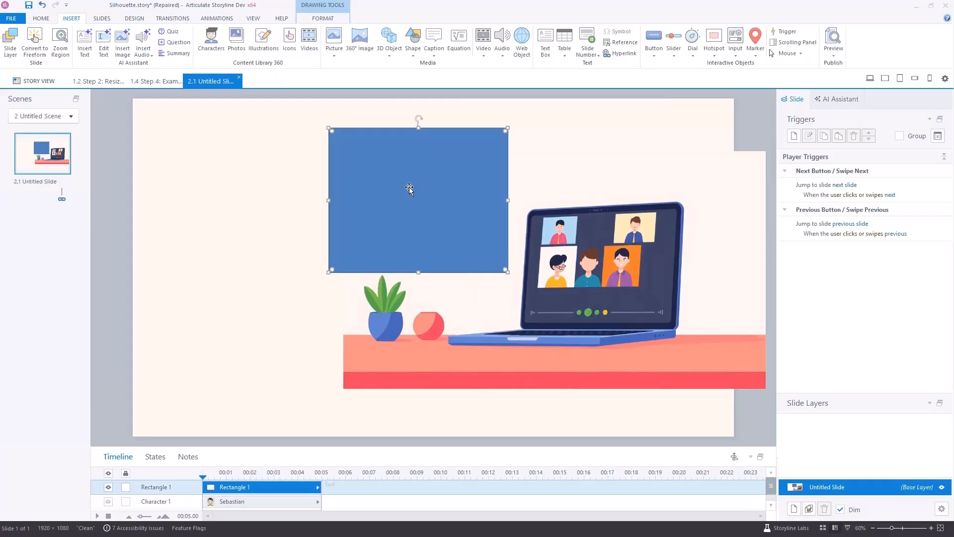
Give the rectangle over the lamp a solid fill sampled from the cream background, #FEF7EF
double_click(423, 183)
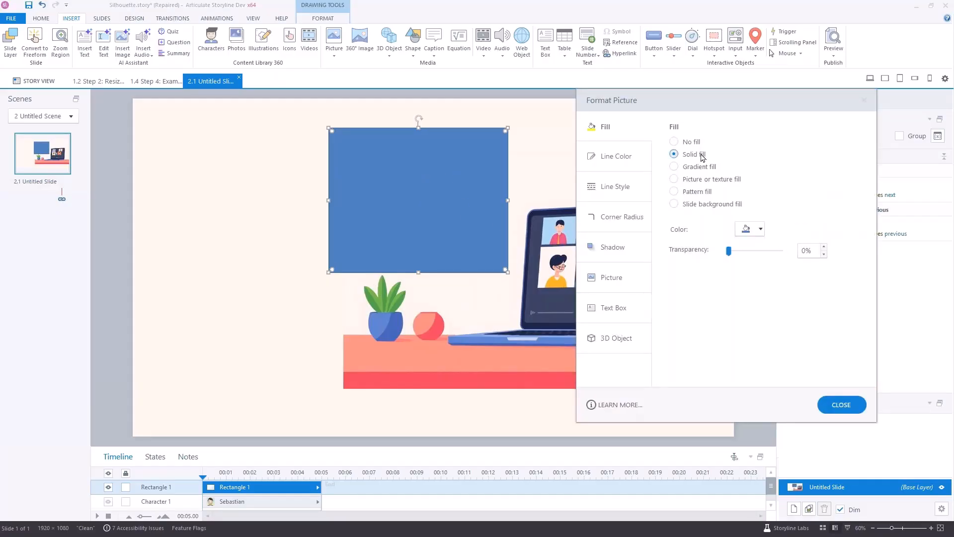
click(759, 228)
click(745, 326)
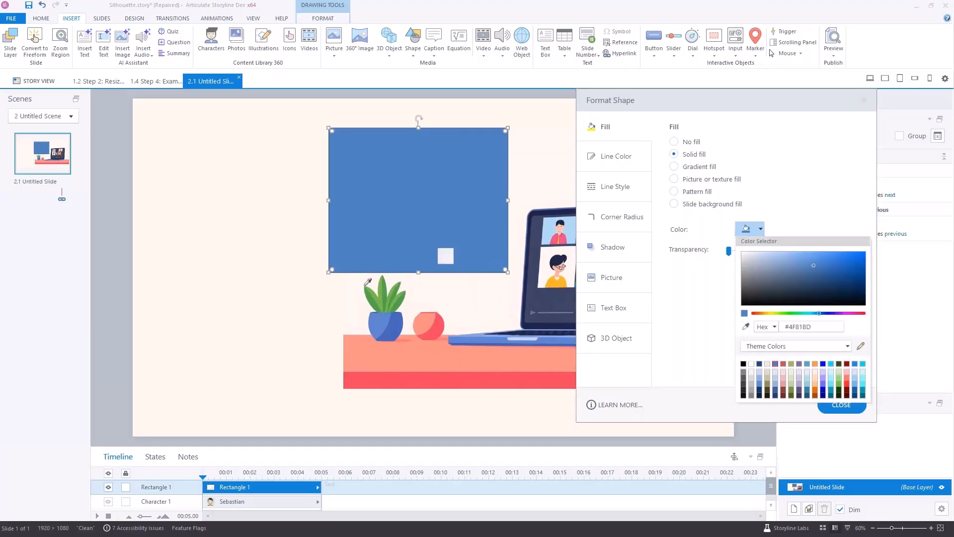
click(301, 267)
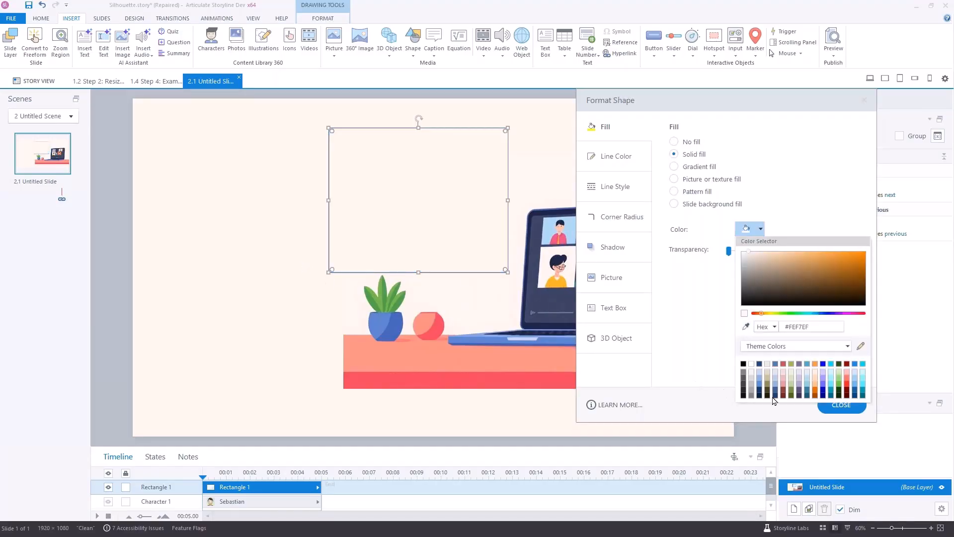
Keep the solid fill on the cream rectangle and remove its outline by choosing No line
click(610, 159)
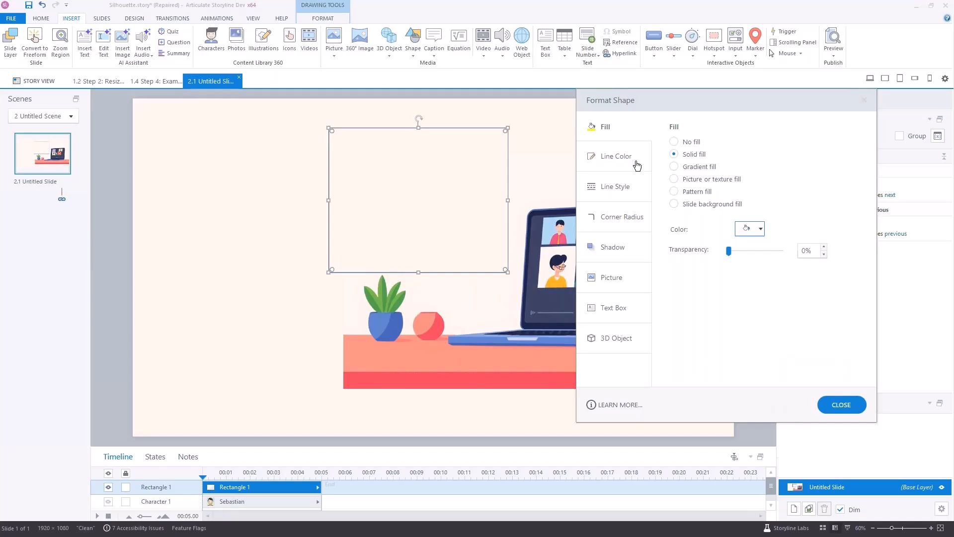
click(690, 142)
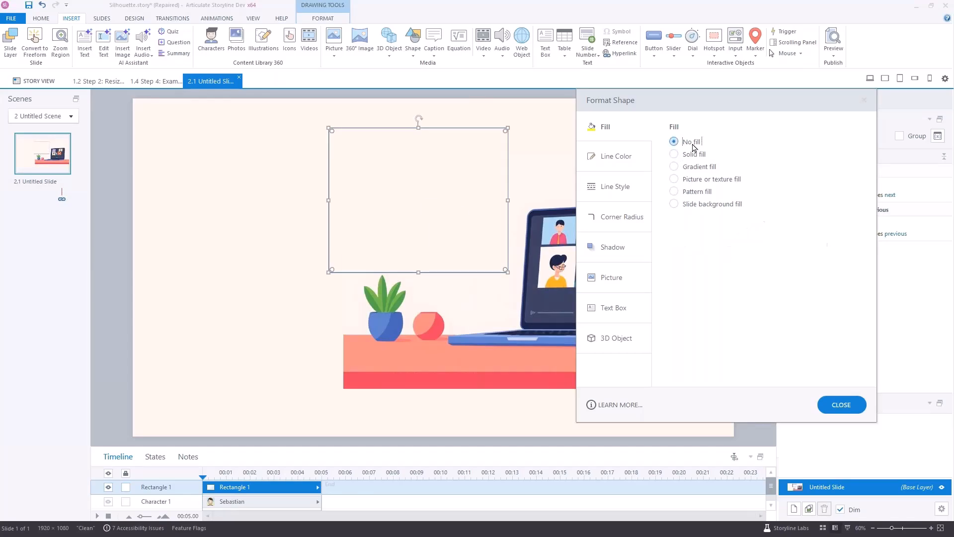
click(674, 155)
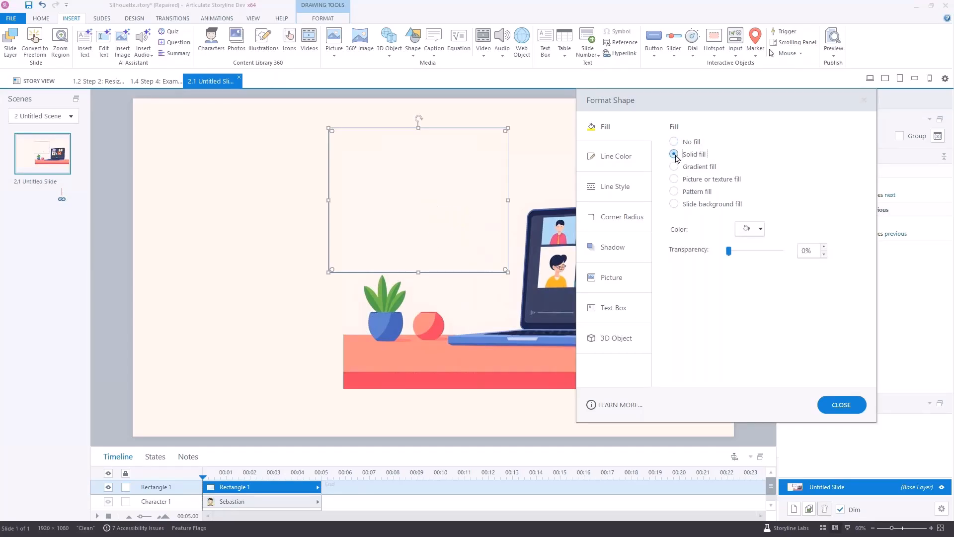
click(622, 158)
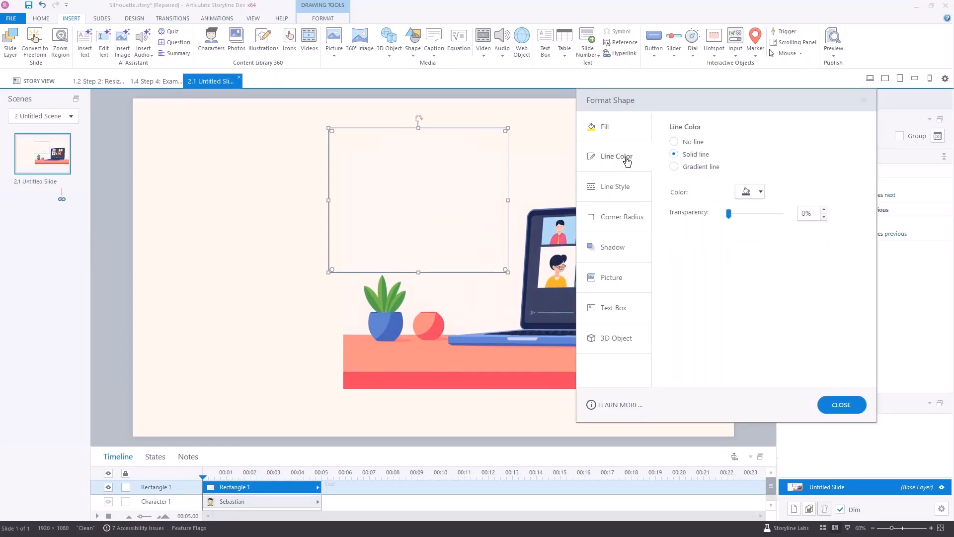
click(674, 141)
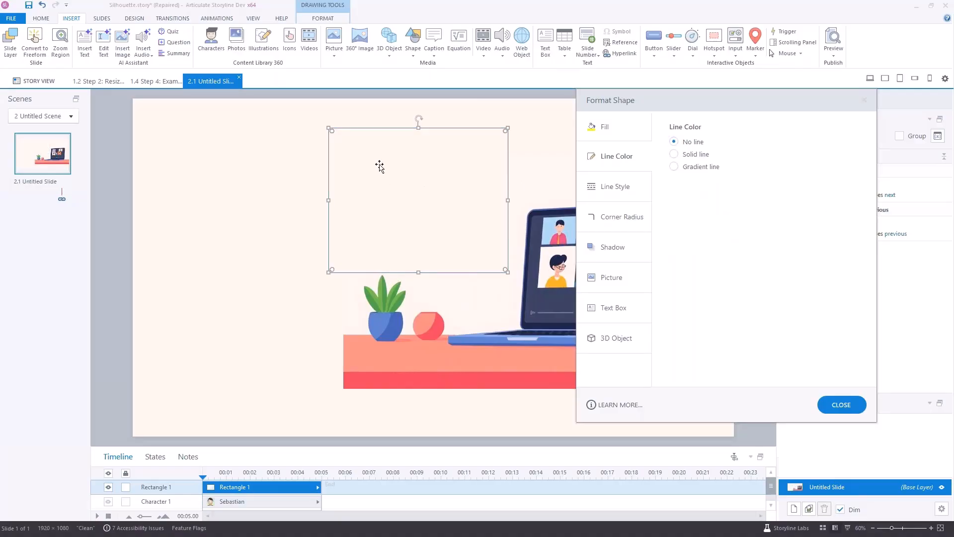
click(262, 211)
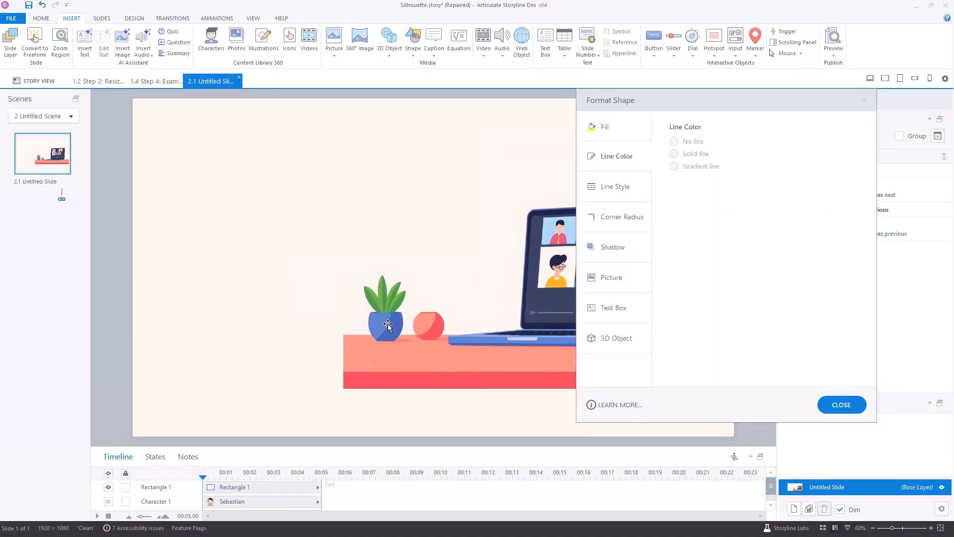
Duplicate the cream rectangle and place the copy over the plant and the ball on the desk
click(391, 219)
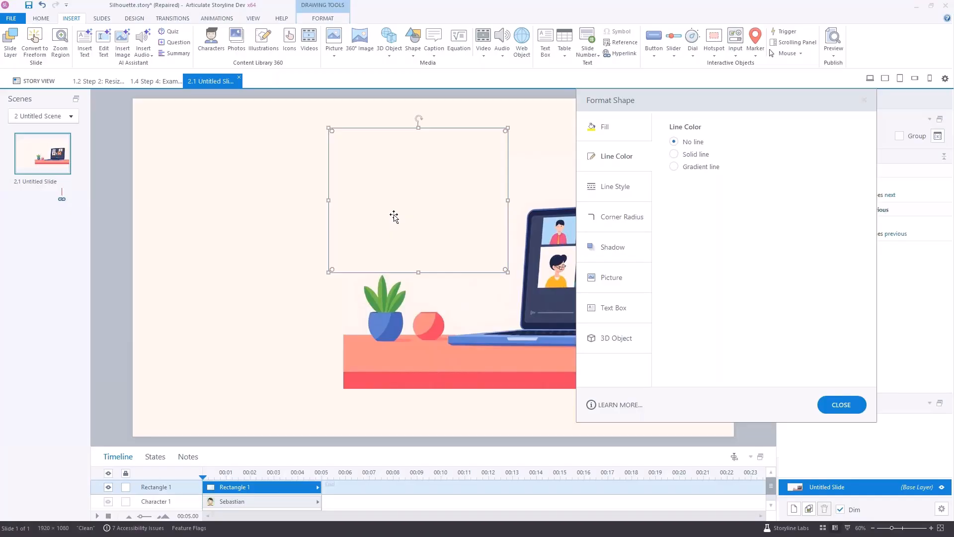
drag(393, 217, 362, 272)
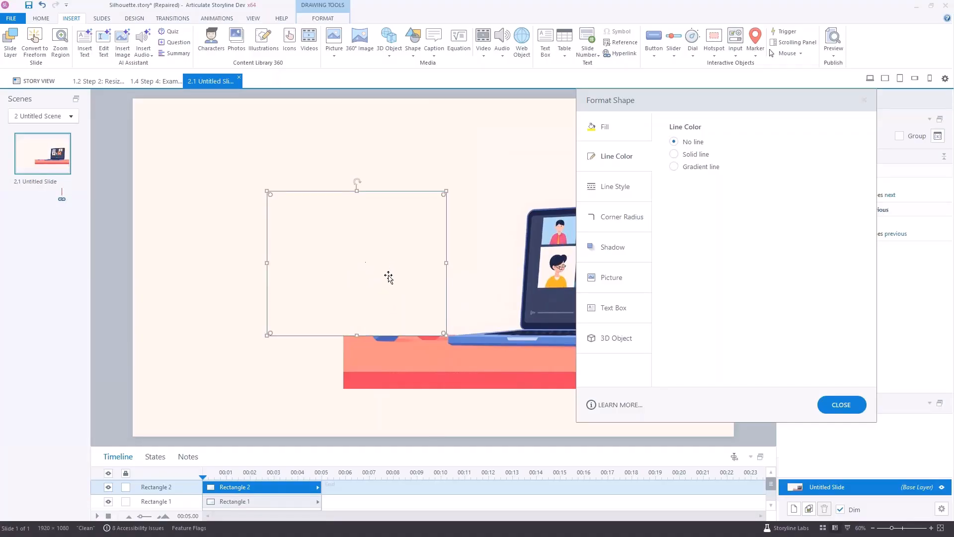
click(237, 225)
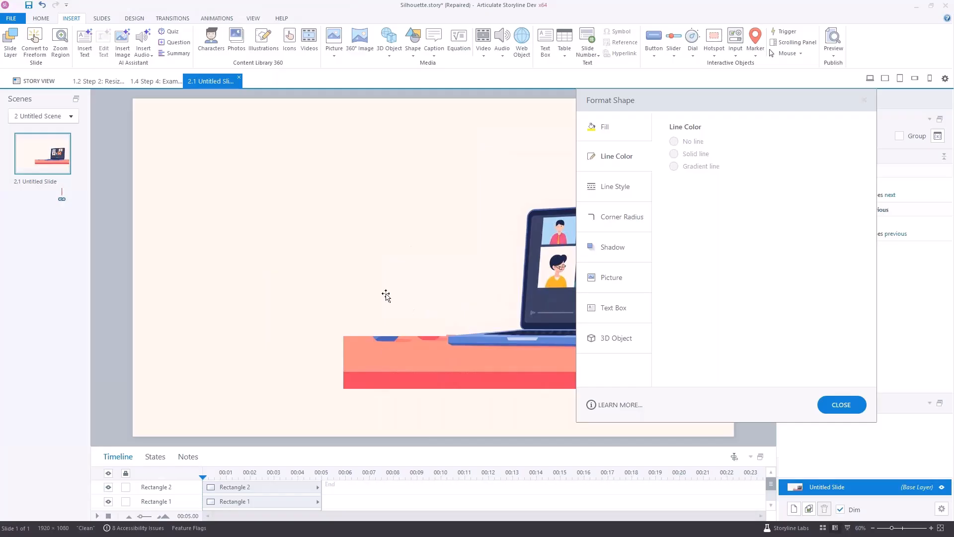
Duplicate the cream rectangle again and shrink the copy to the height of the light desk strip
click(390, 262)
drag(383, 251, 376, 281)
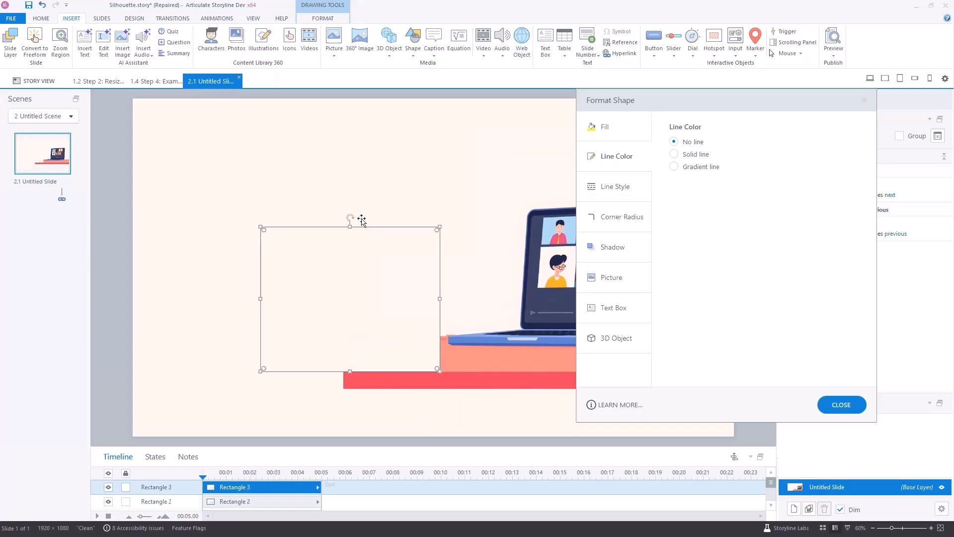
drag(349, 226, 348, 336)
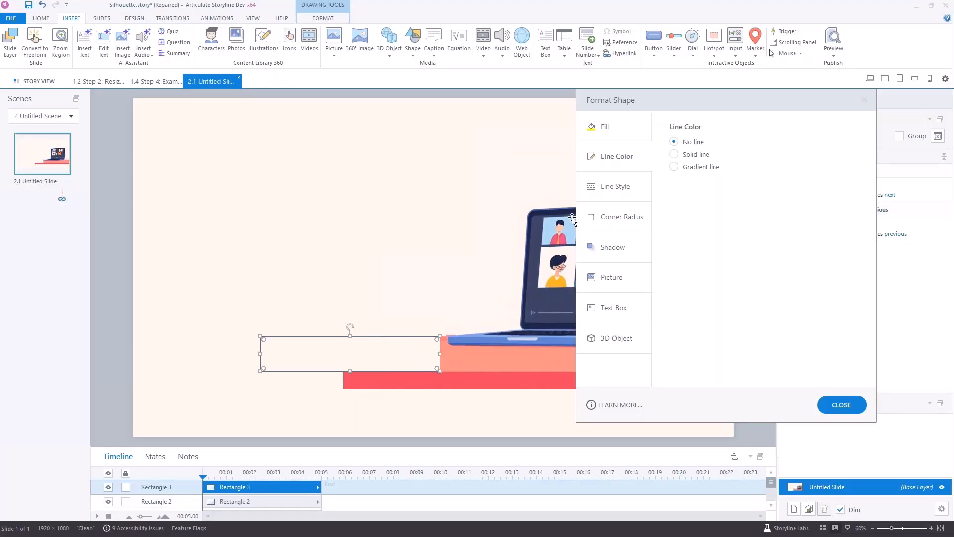
Fill the strip rectangle with the light desk color #FD9184 and stretch it to the slide's left edge
click(609, 129)
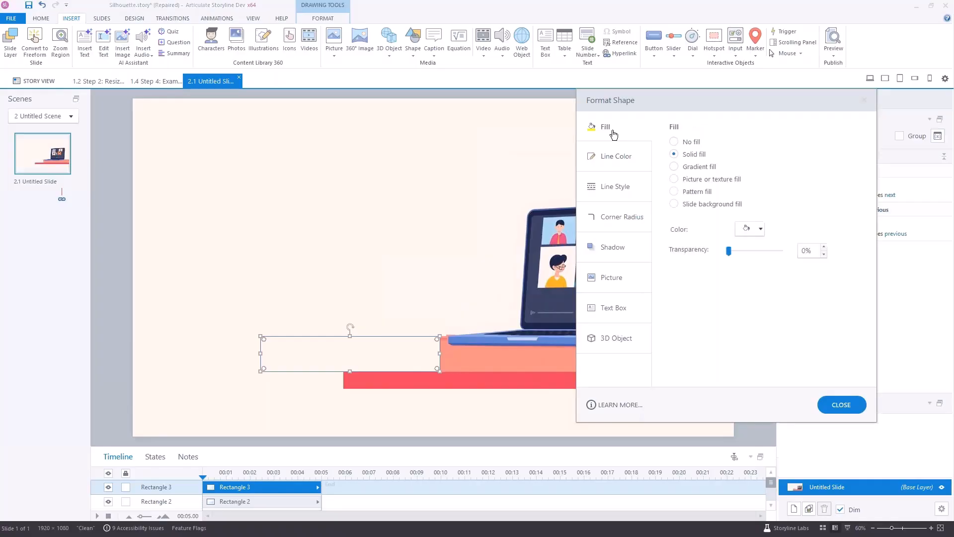
click(760, 229)
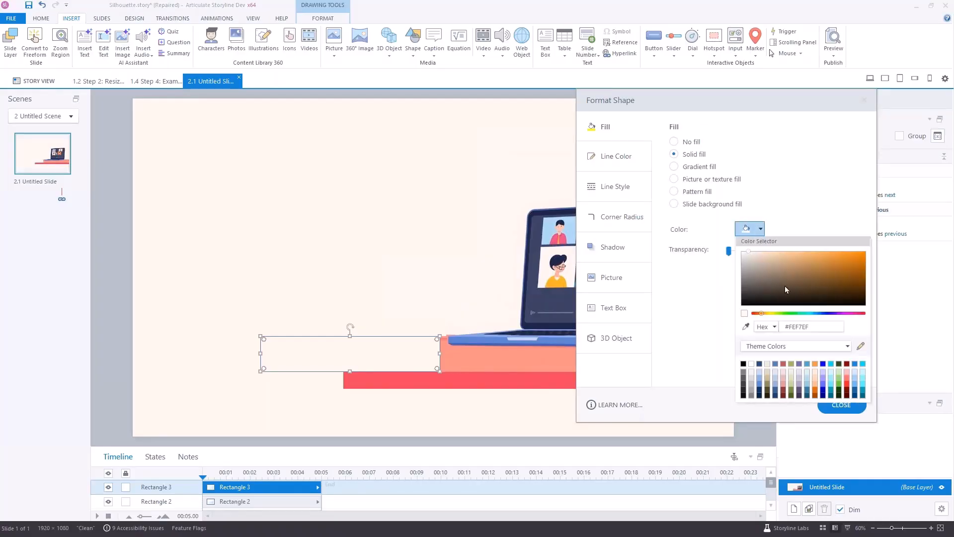
click(746, 327)
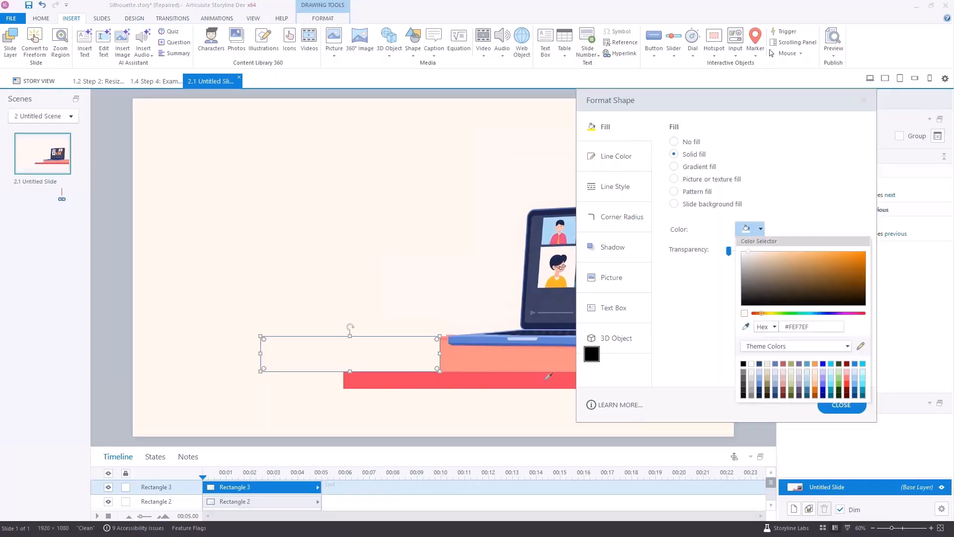
click(477, 352)
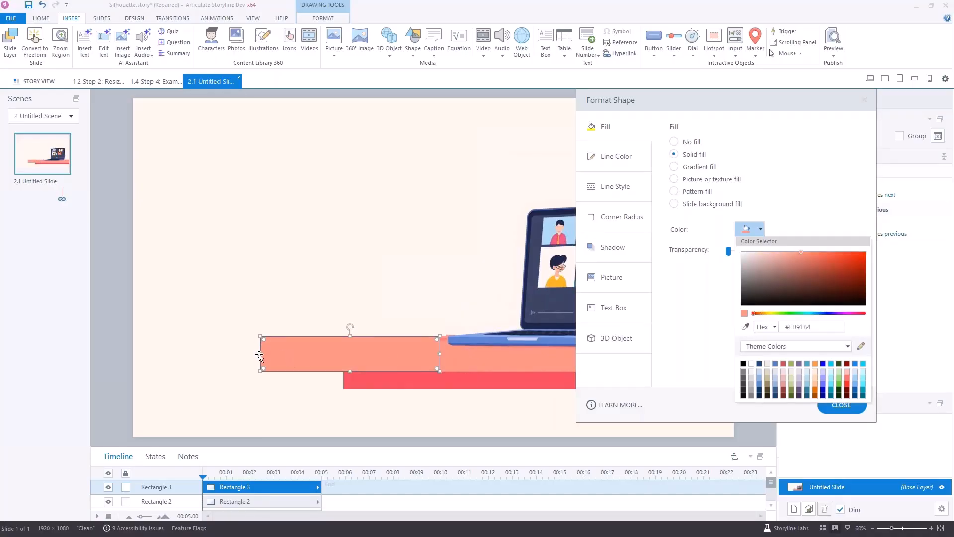
click(280, 354)
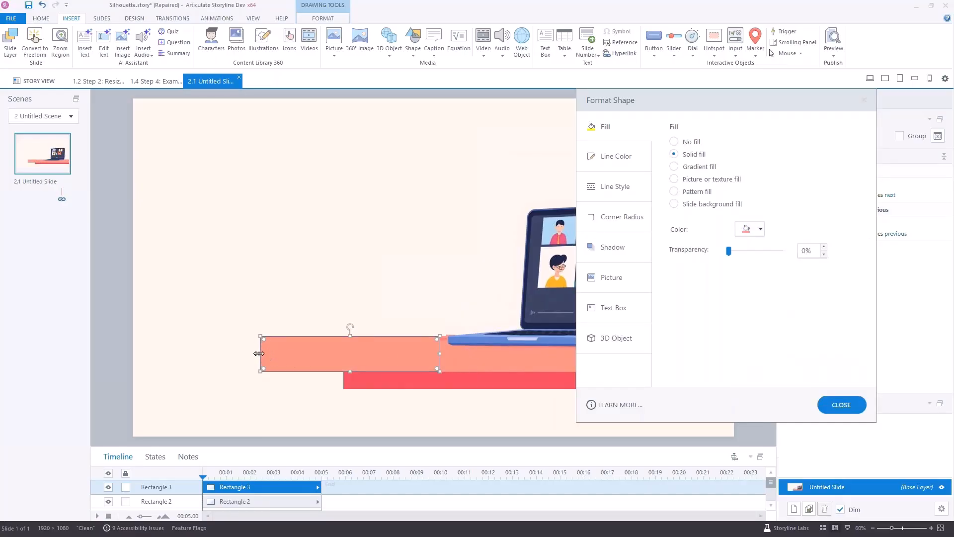
drag(260, 353, 130, 356)
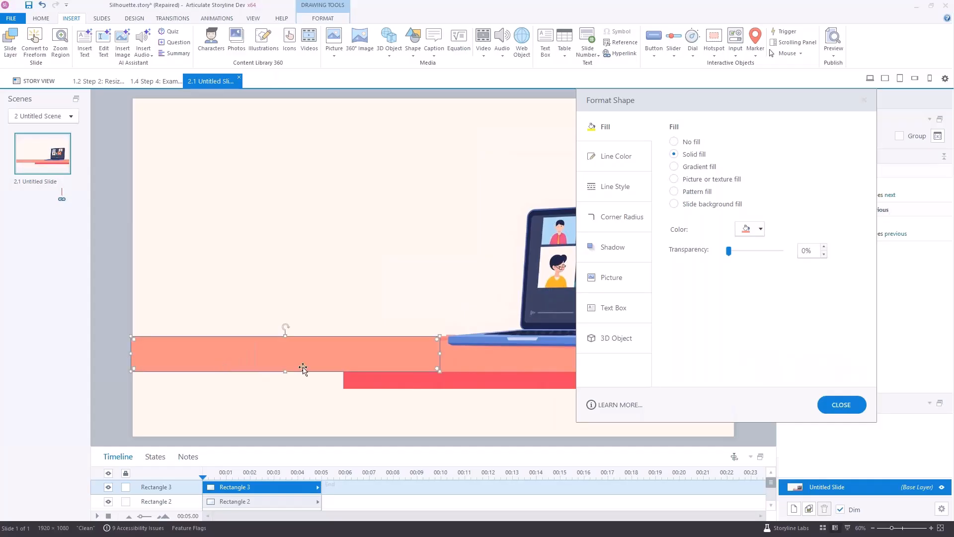
Duplicate the light desk strip directly below itself and fill the copy with the red desk-edge color #EF4461
drag(347, 354, 344, 387)
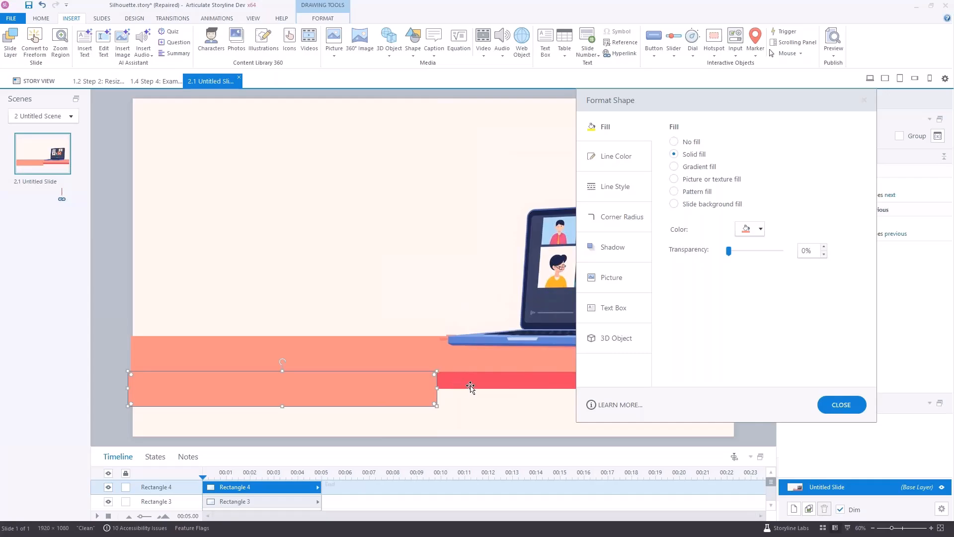
click(759, 229)
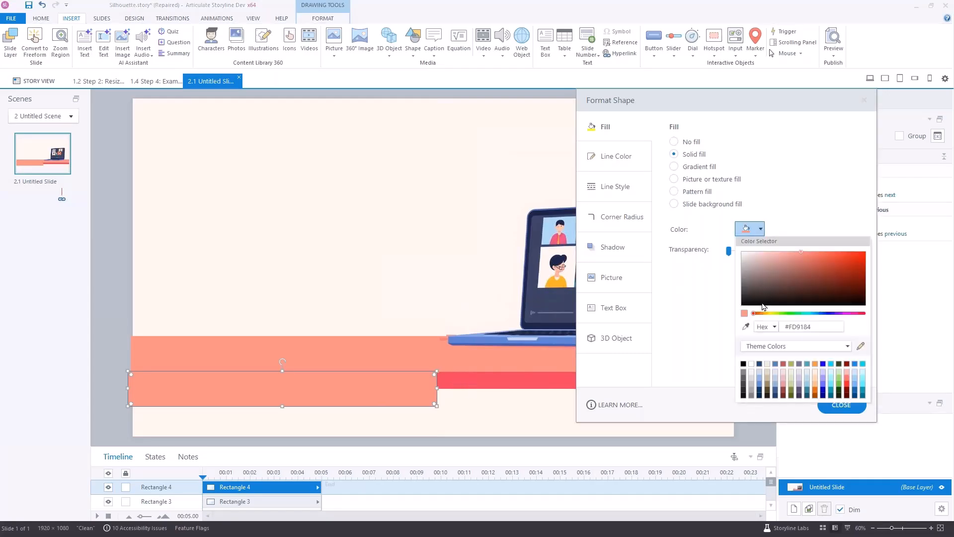
click(747, 327)
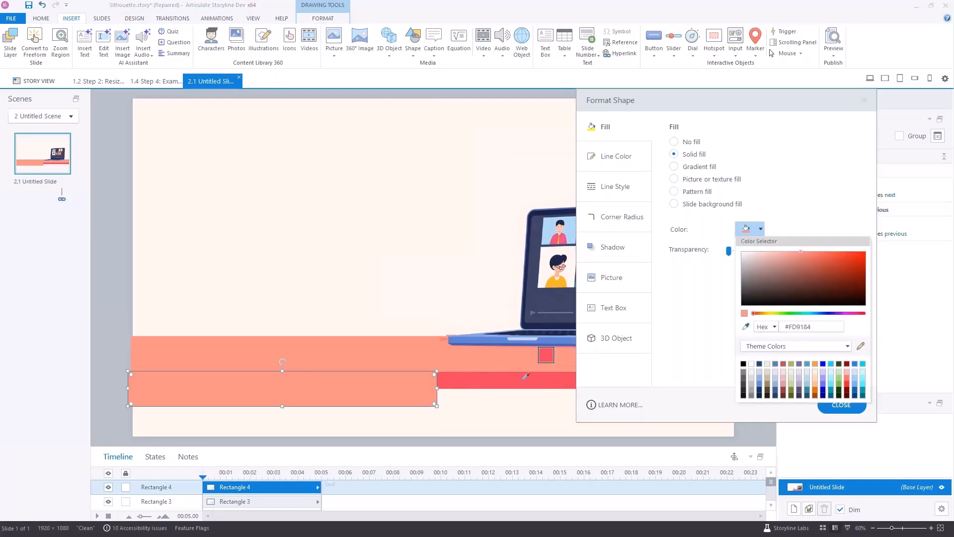
click(544, 380)
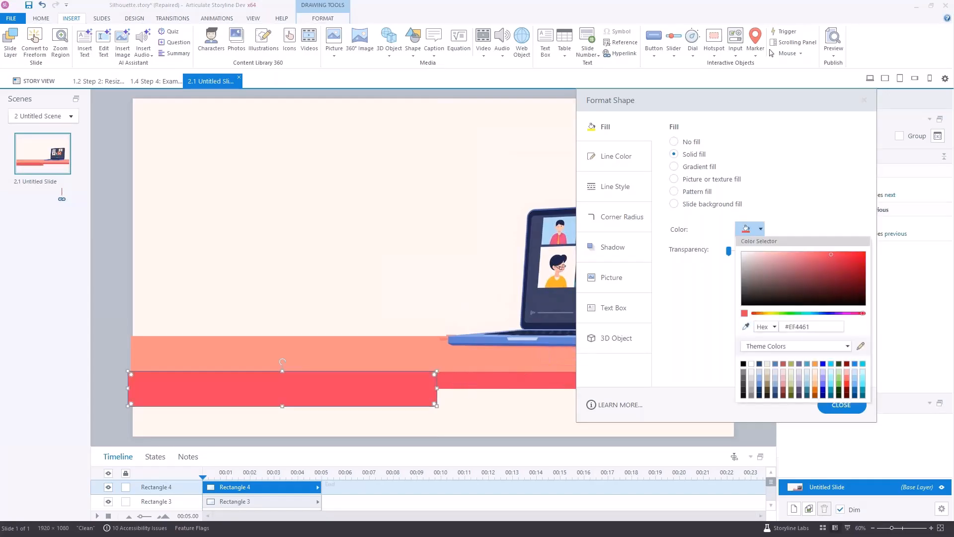
click(864, 100)
click(863, 99)
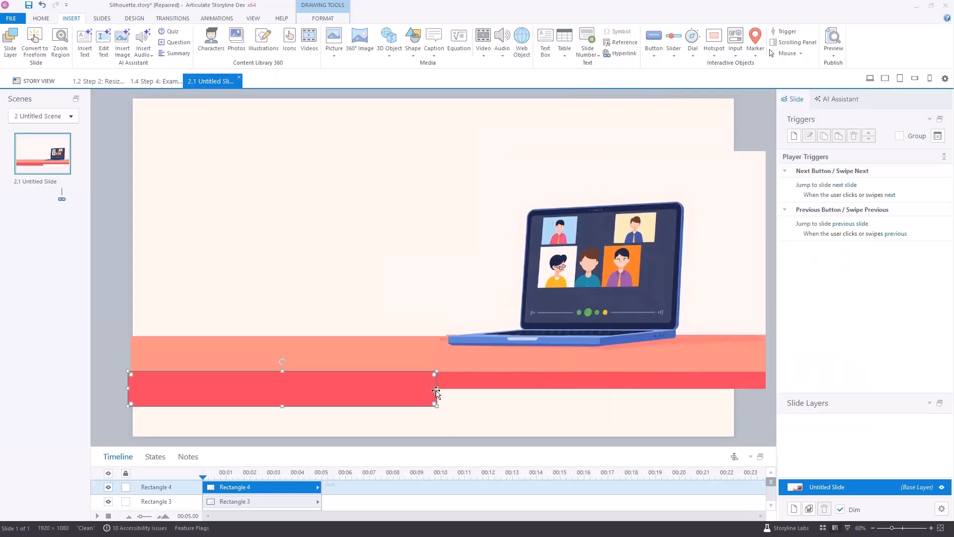
Extend the red rectangle across the slide's full width and down to the slide's bottom edge
drag(436, 392, 756, 390)
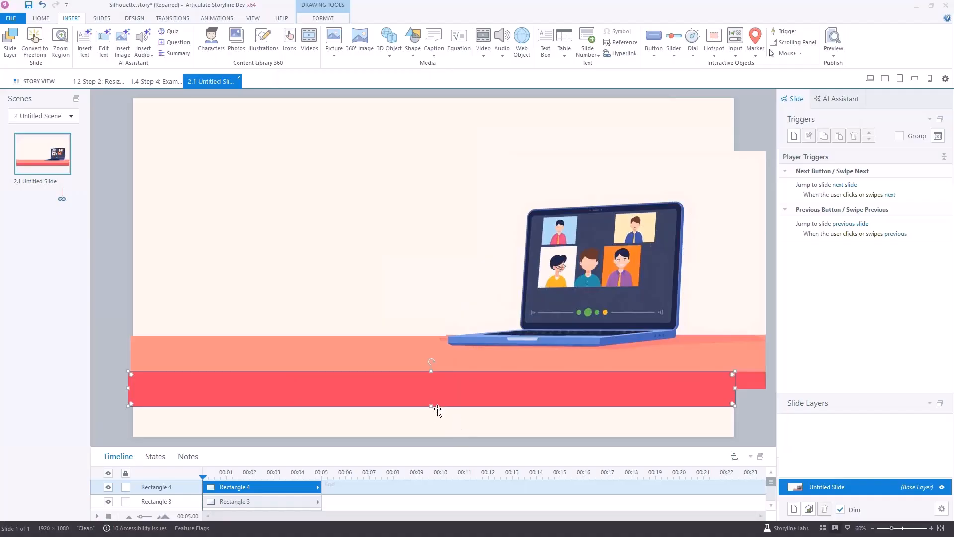
drag(432, 407, 431, 437)
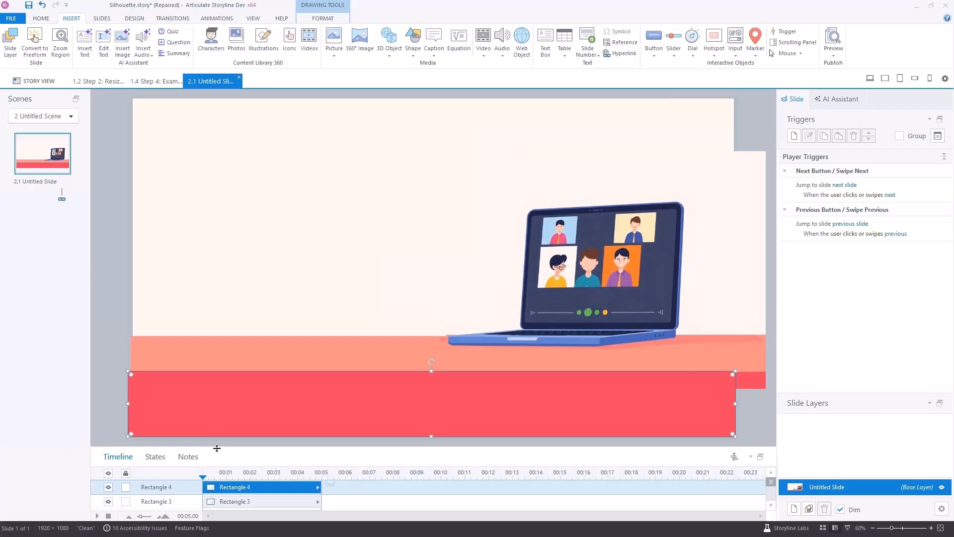
Unhide the silhouette character and bring it in front of all the rectangles and the laptop picture
drag(217, 447, 217, 374)
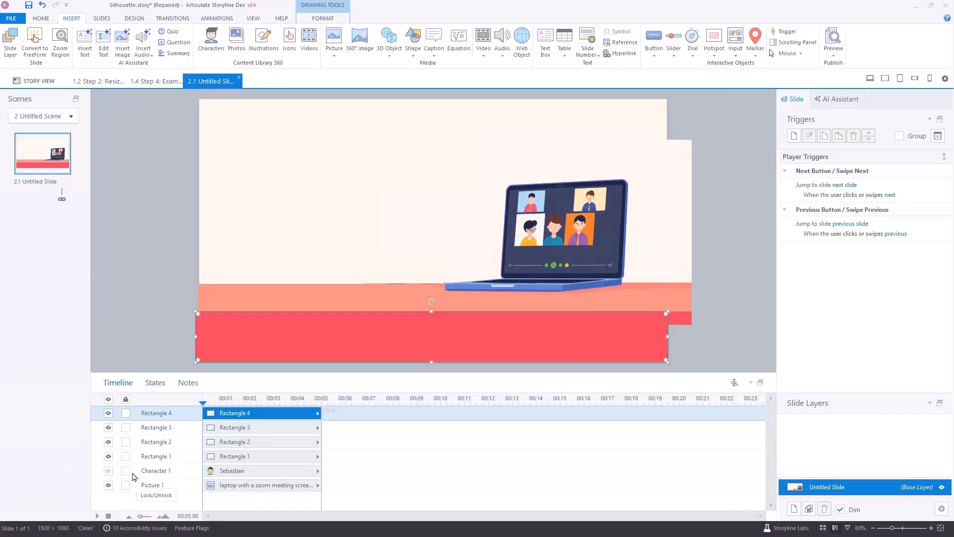
click(108, 471)
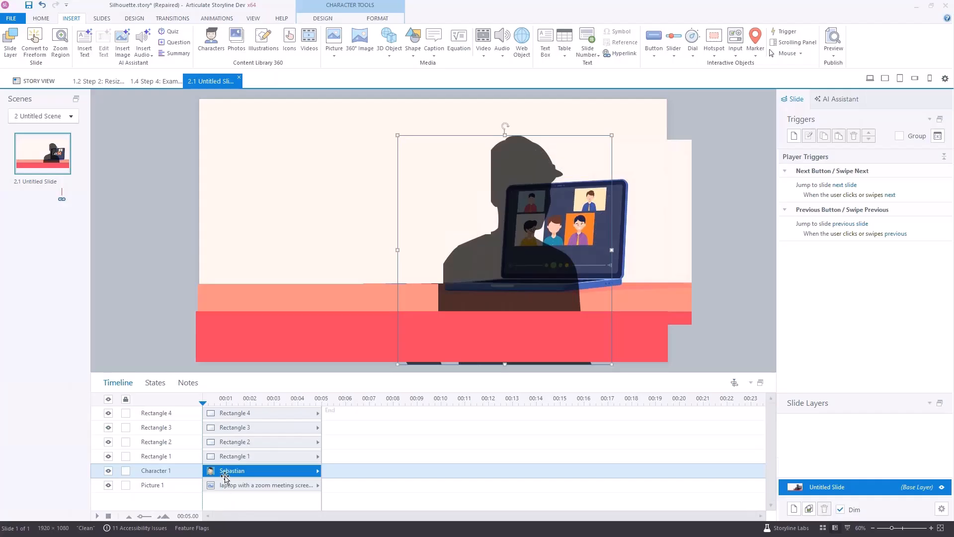
drag(224, 472, 225, 413)
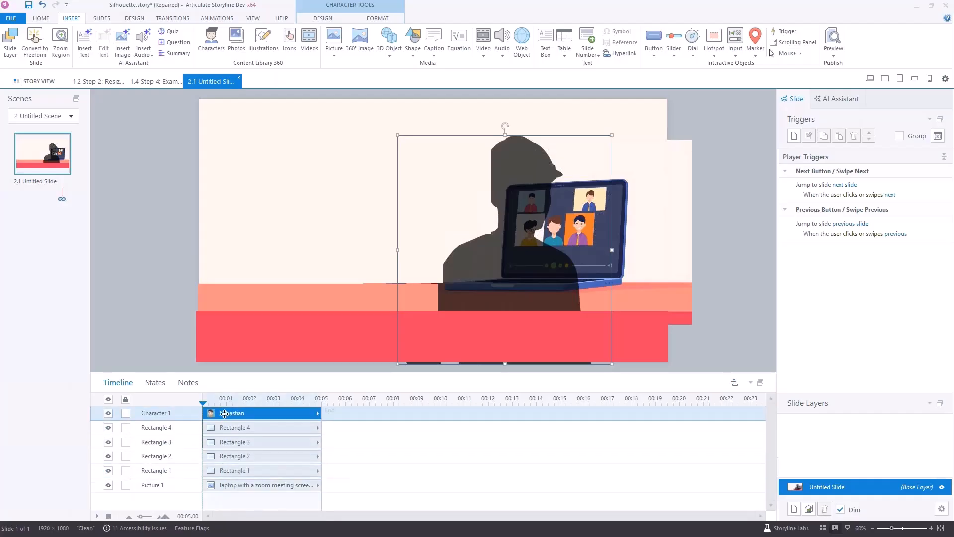
click(734, 293)
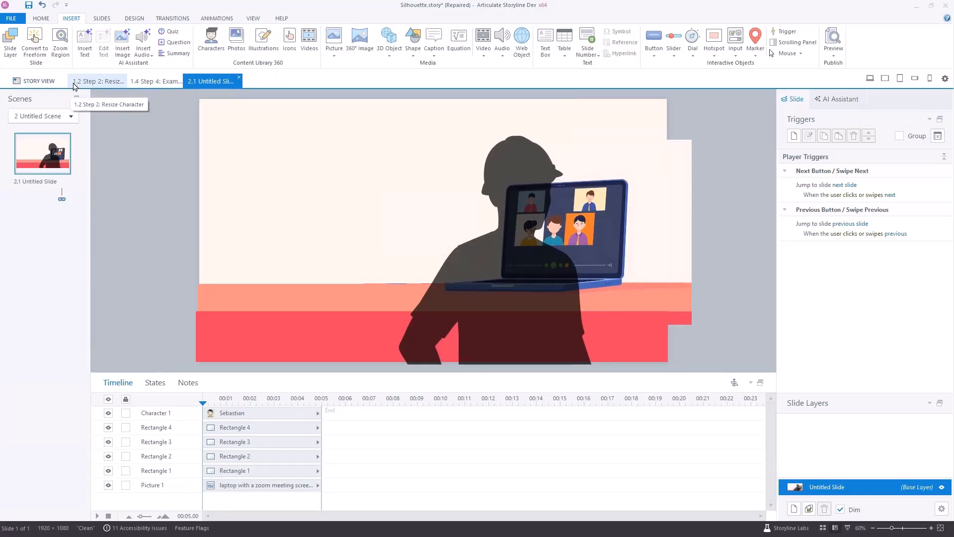
Examine the silhouette composition on the Step 4: Example slide and return to the untitled desk scene slide
click(98, 82)
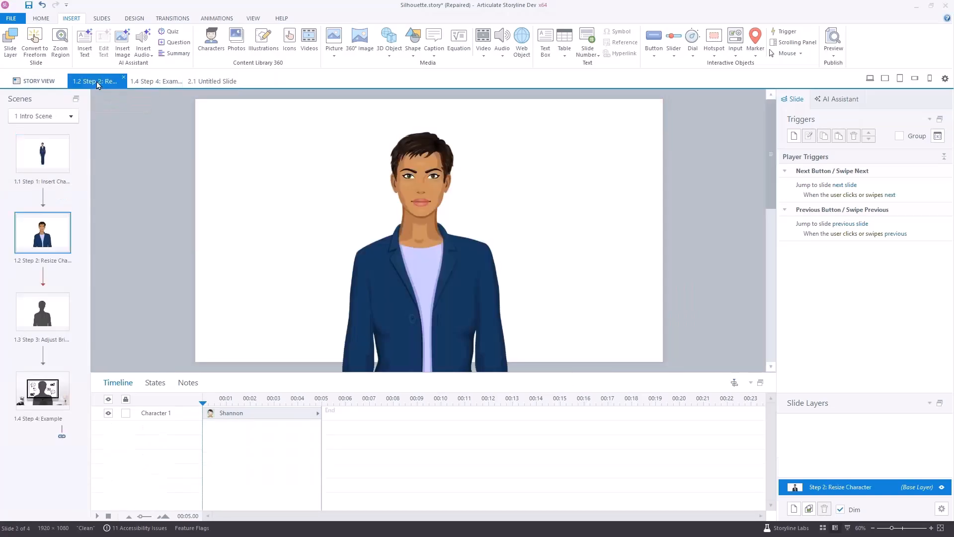
click(48, 383)
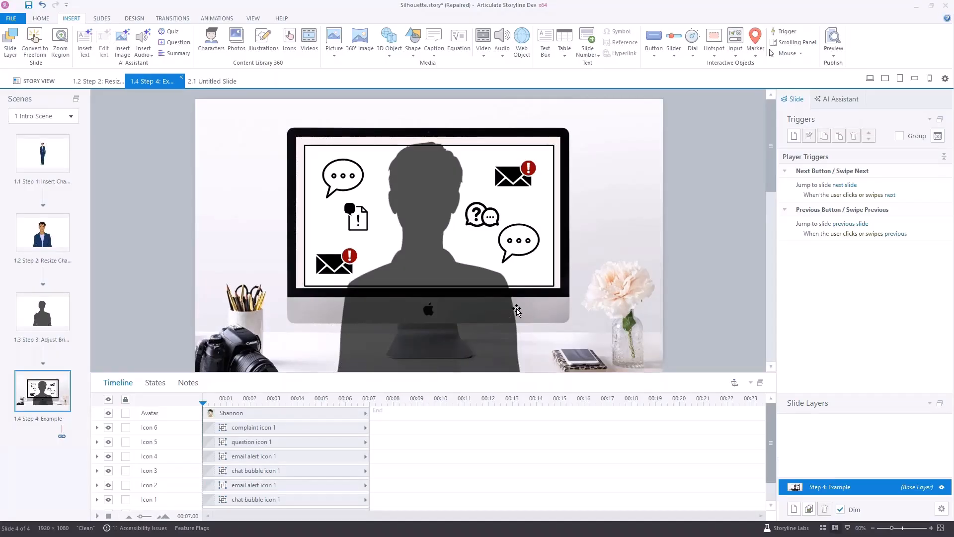
click(208, 85)
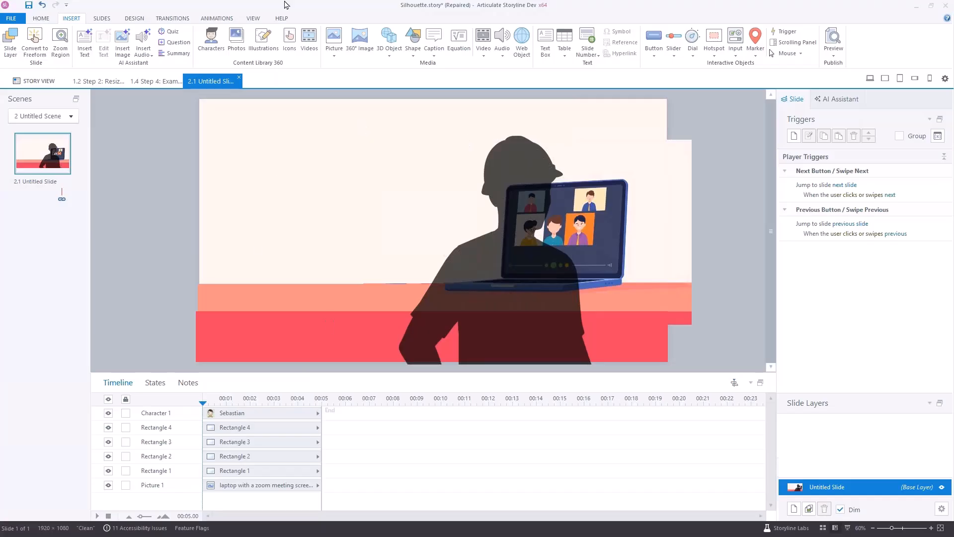
Select the laptop meeting picture behind the silhouette
click(641, 213)
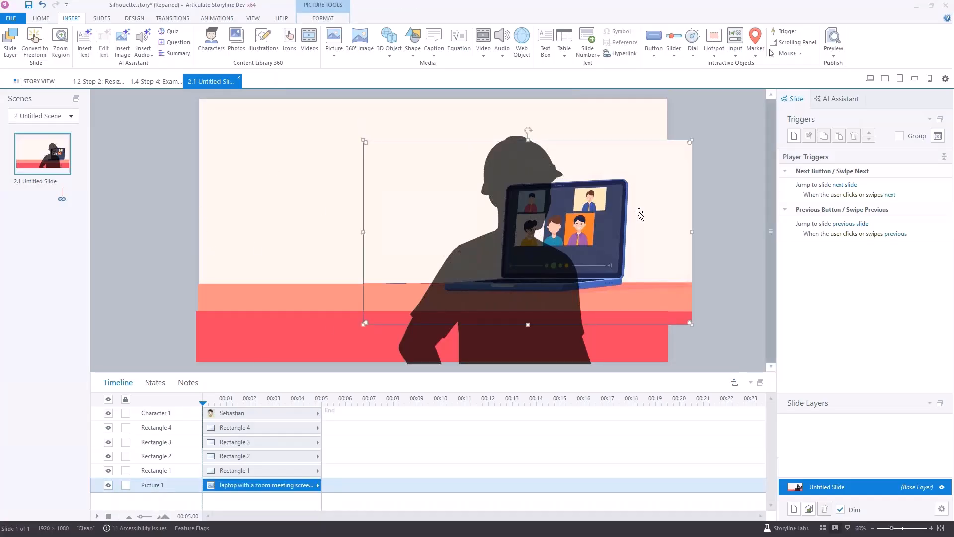